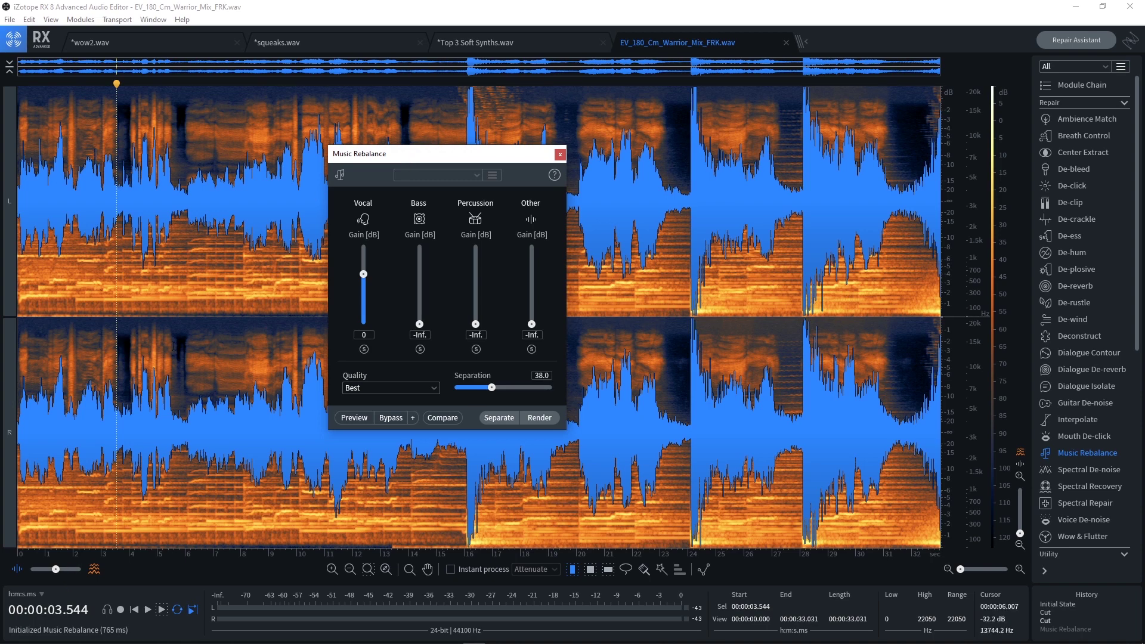
- Play the song mix, then raise the Bass, Percussion and Other gains to about 0 dB
key(space)
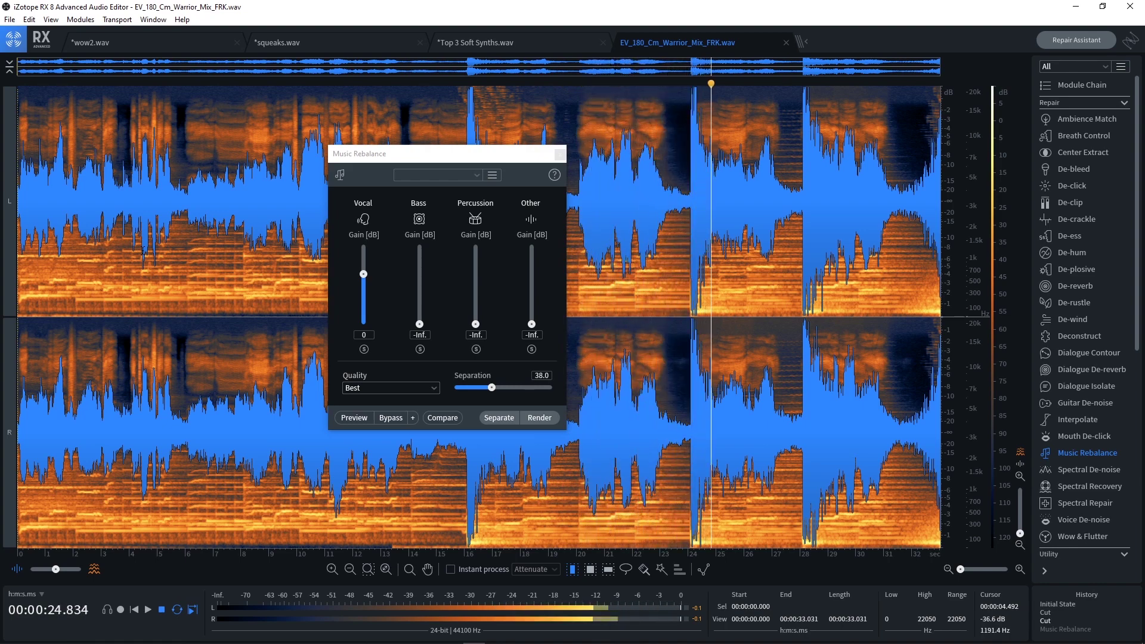
key(space)
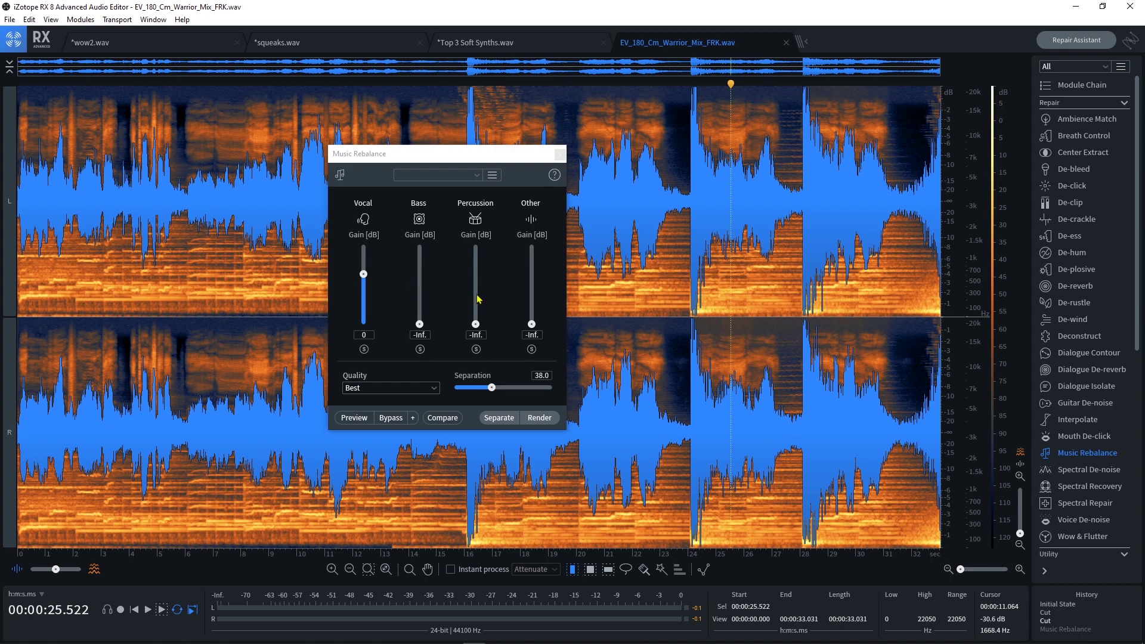
drag(420, 324, 419, 264)
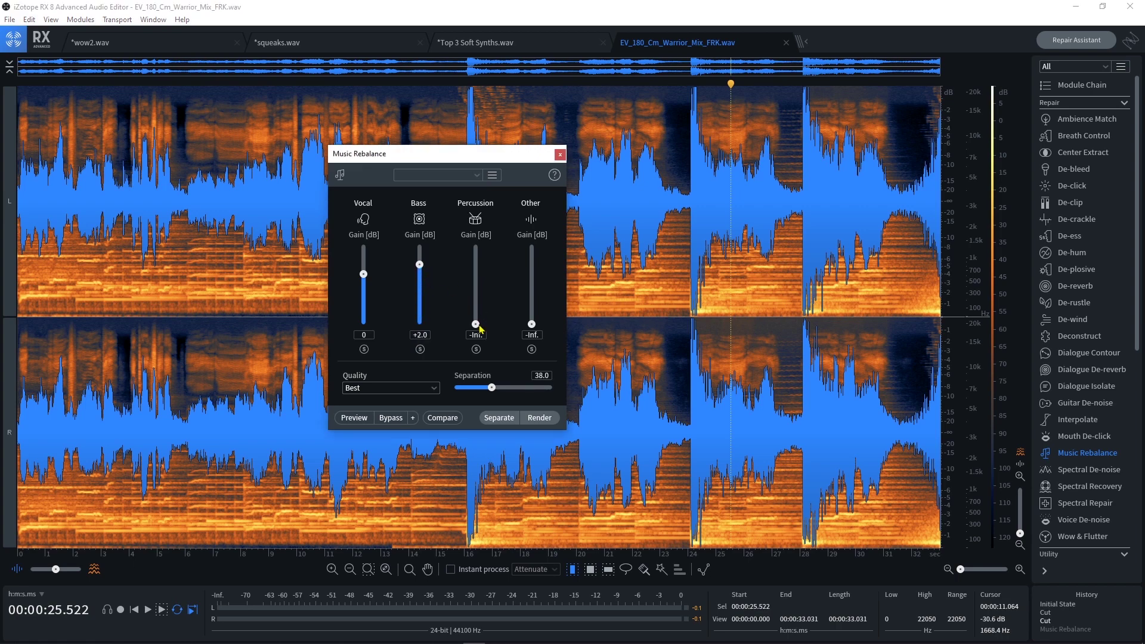
drag(475, 324, 477, 274)
drag(532, 324, 531, 265)
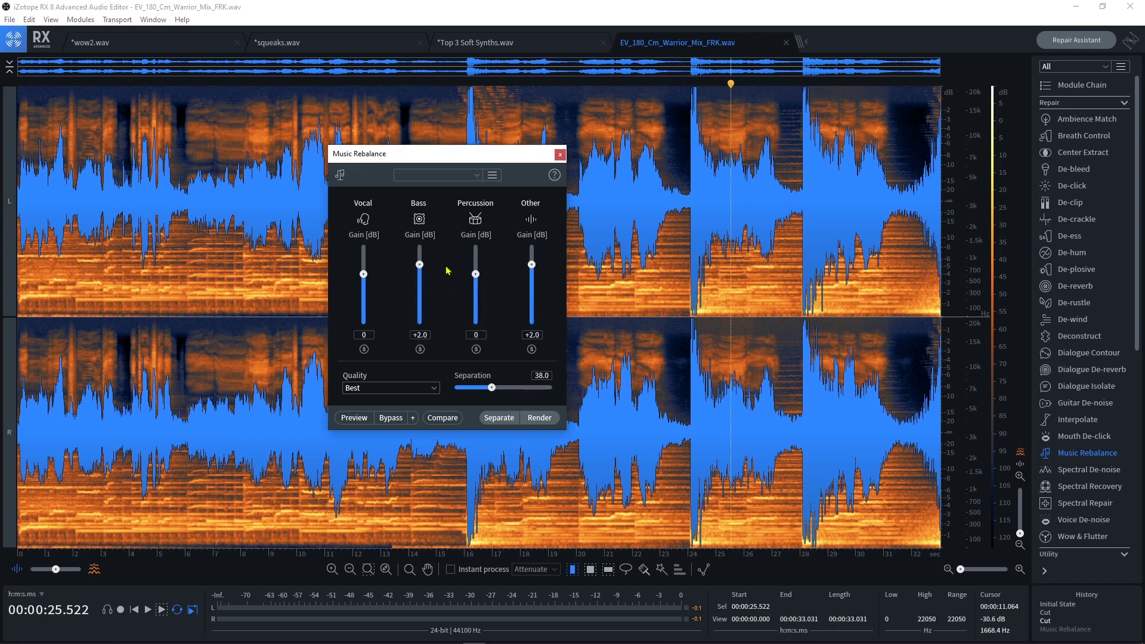
- Mute Bass, Percussion and Other again, keep Best quality, and render the vocal-only rebalance
drag(420, 266, 419, 325)
drag(475, 274, 476, 324)
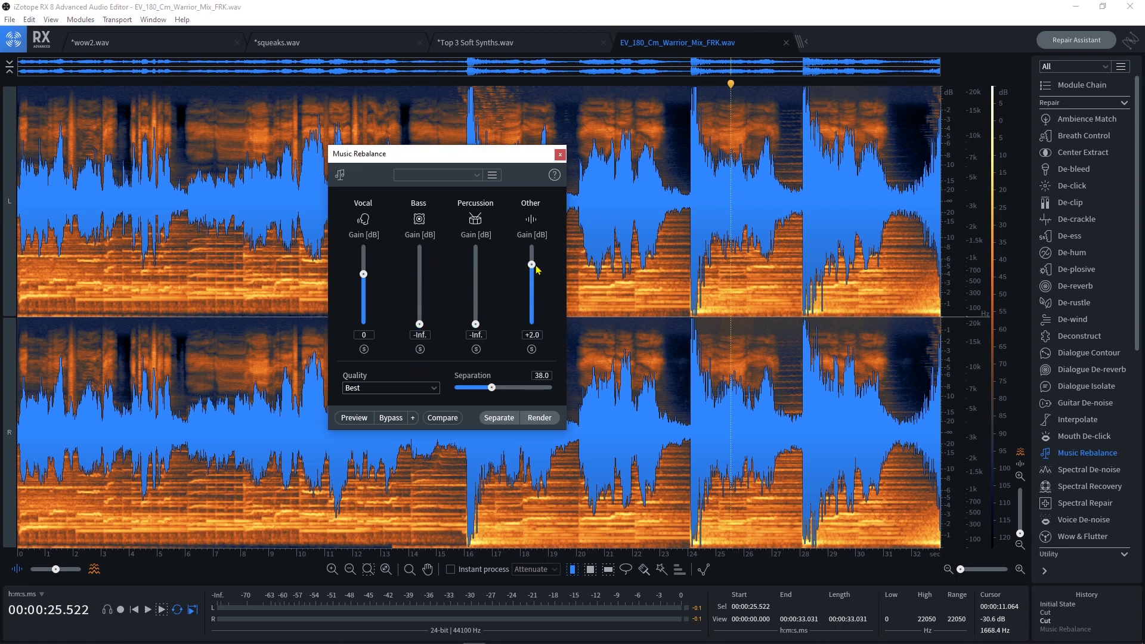
drag(531, 264, 531, 325)
click(380, 389)
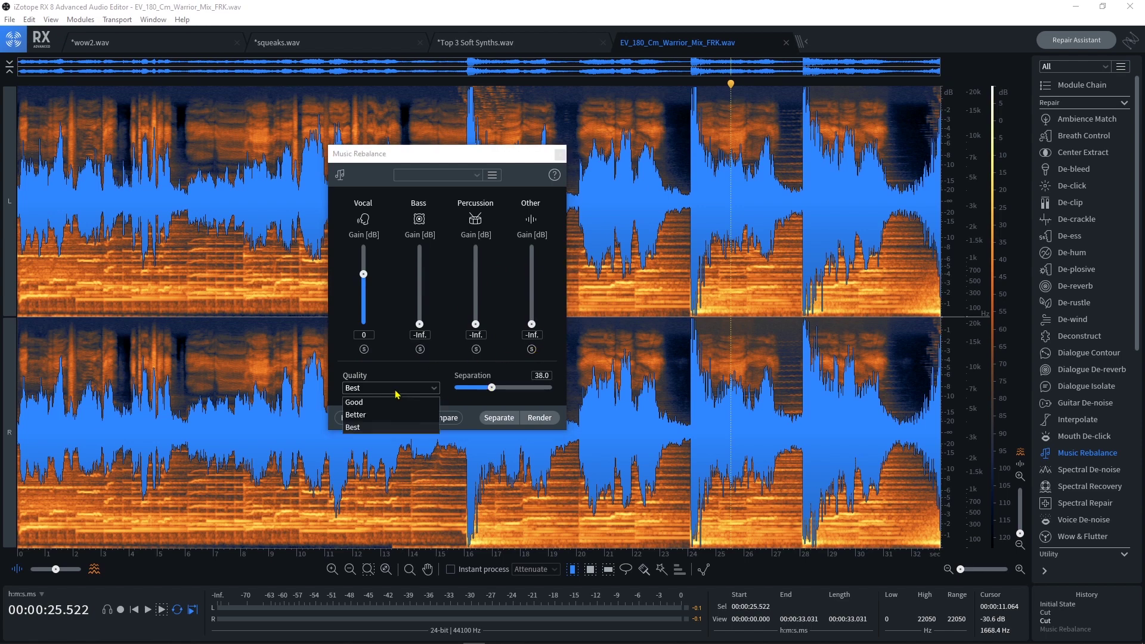
click(367, 426)
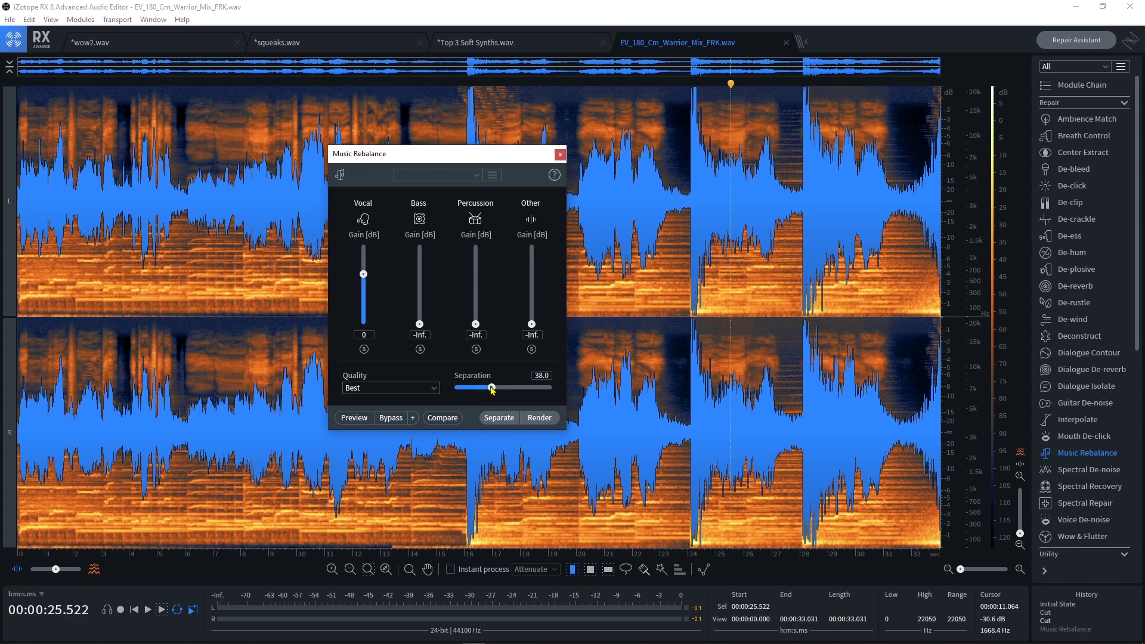
click(540, 419)
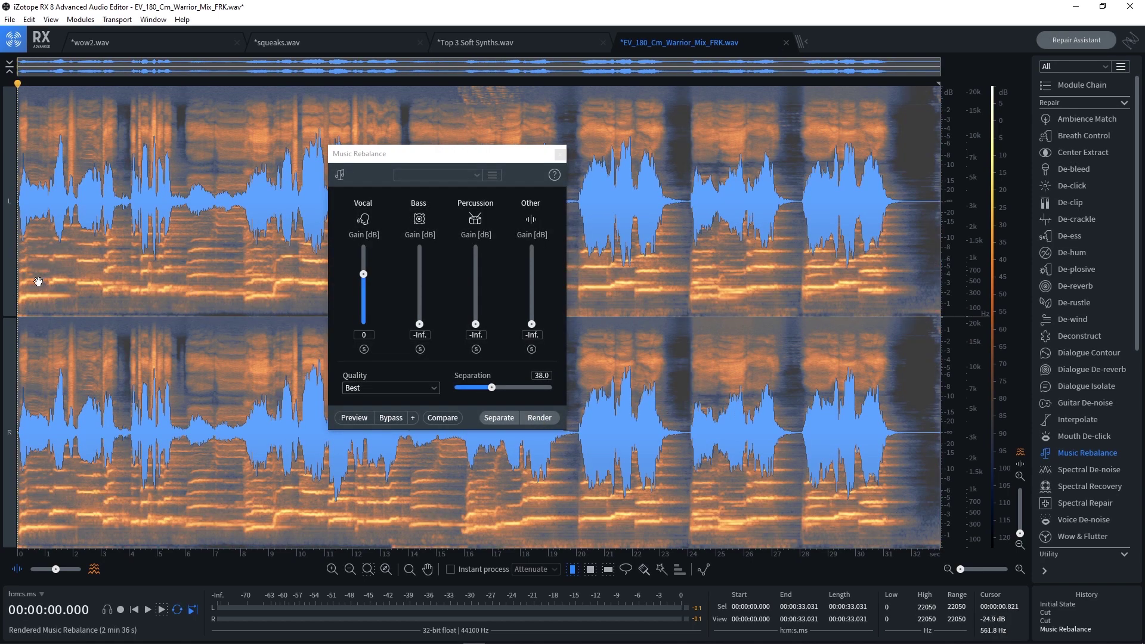
- Play the original mix from the Cut history state, then the isolated vocal from Music Rebalance
click(21, 304)
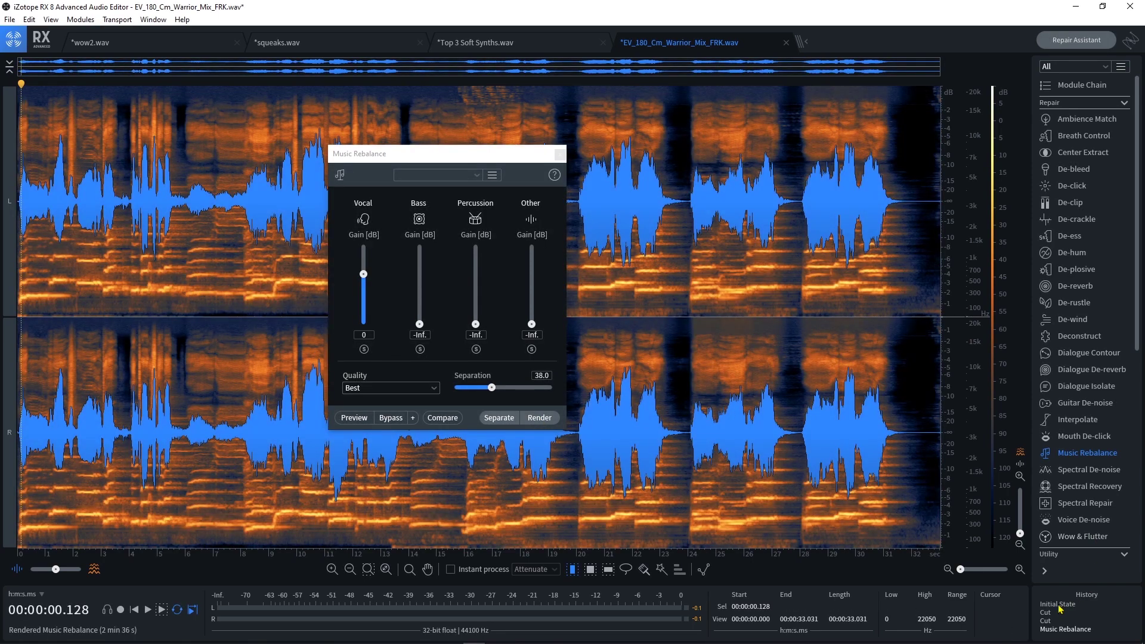
click(1045, 621)
key(space)
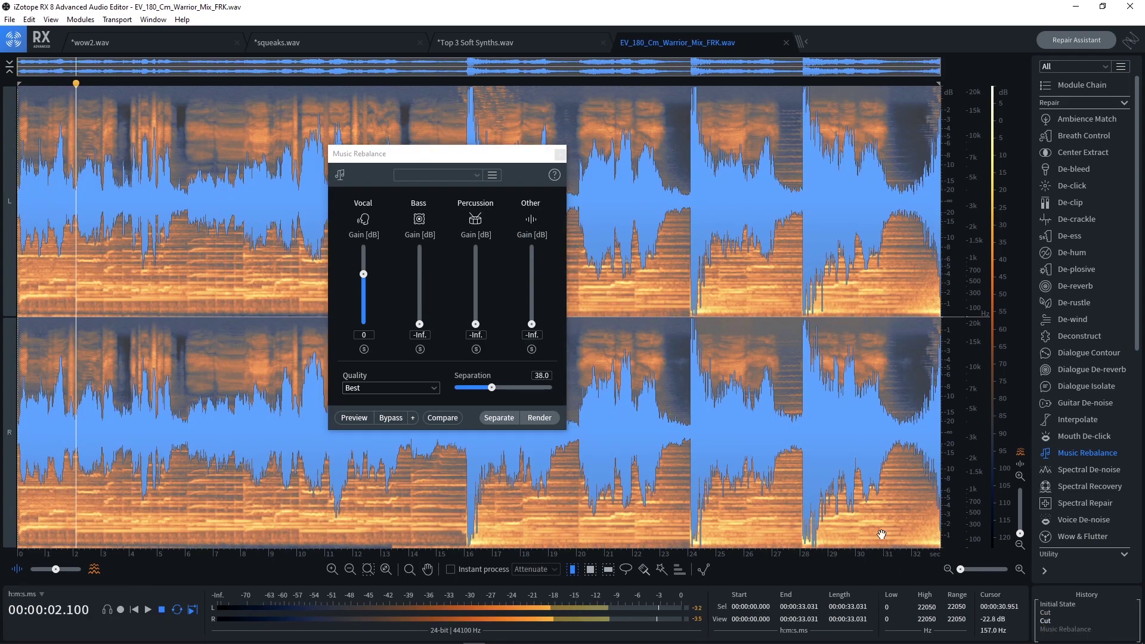
click(1064, 629)
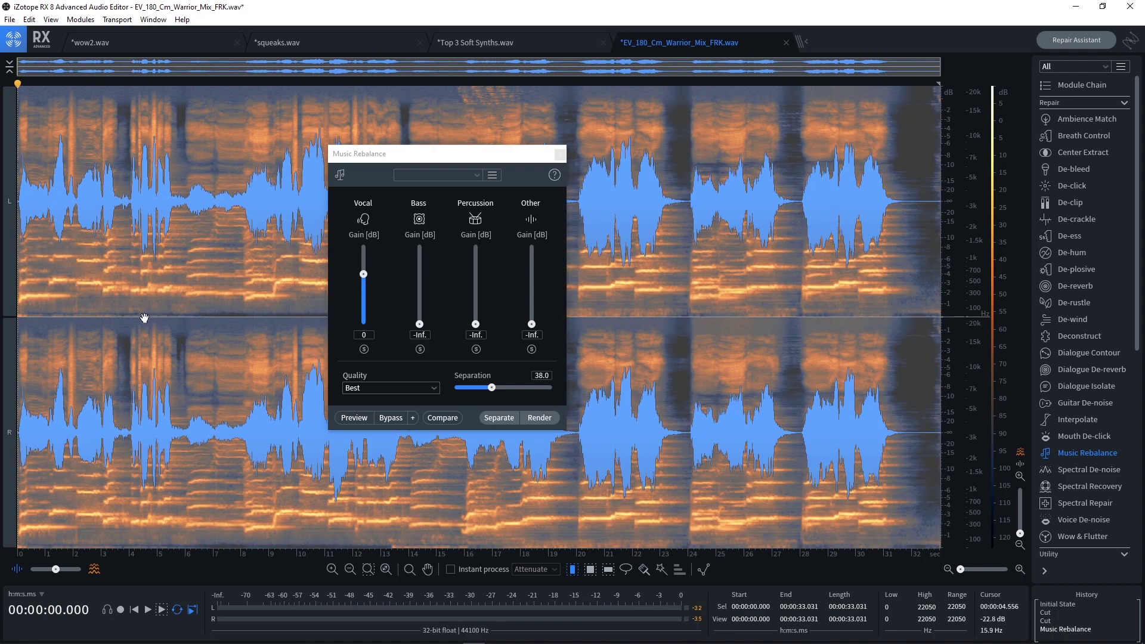
key(space)
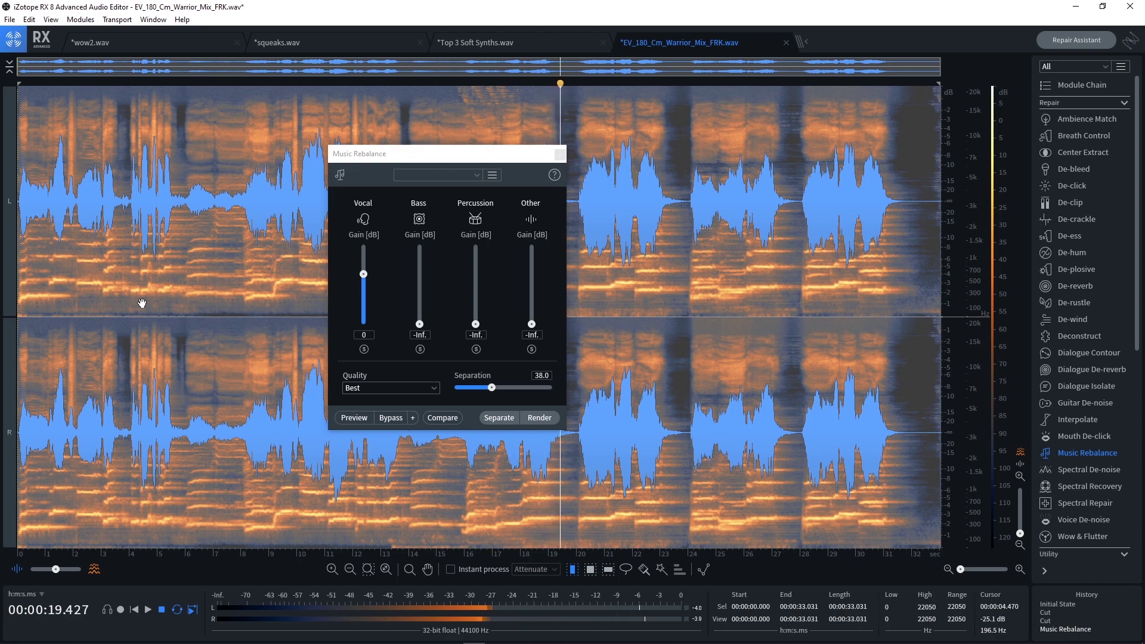
key(space)
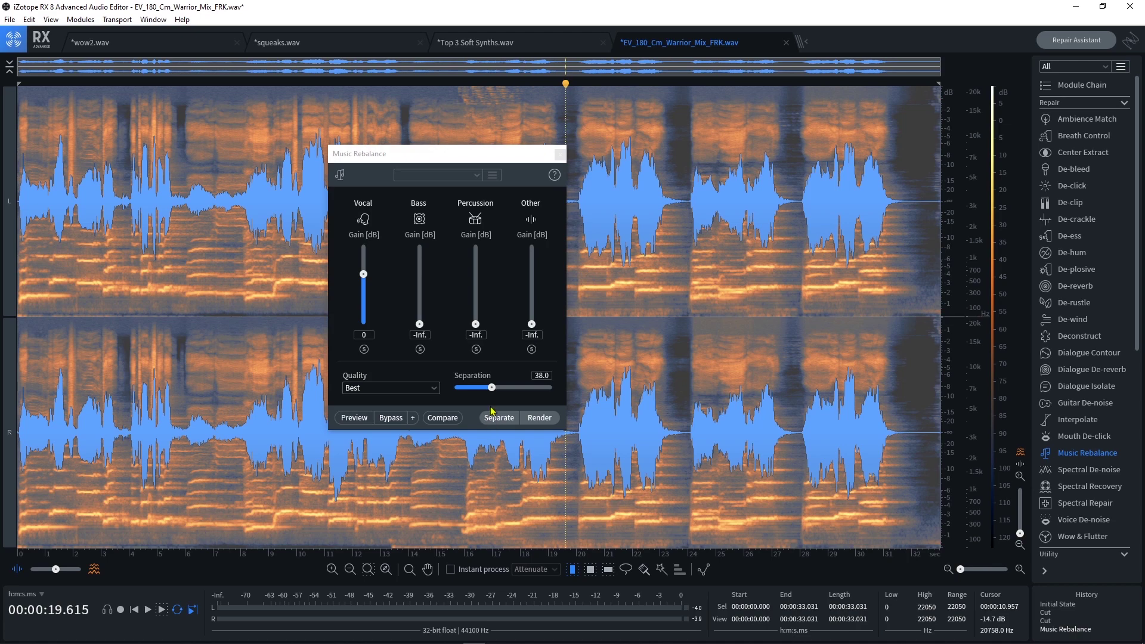
- Revert to the pre-rebalance audio and reset Bass, Percussion and Other gains to 0 dB
click(1044, 620)
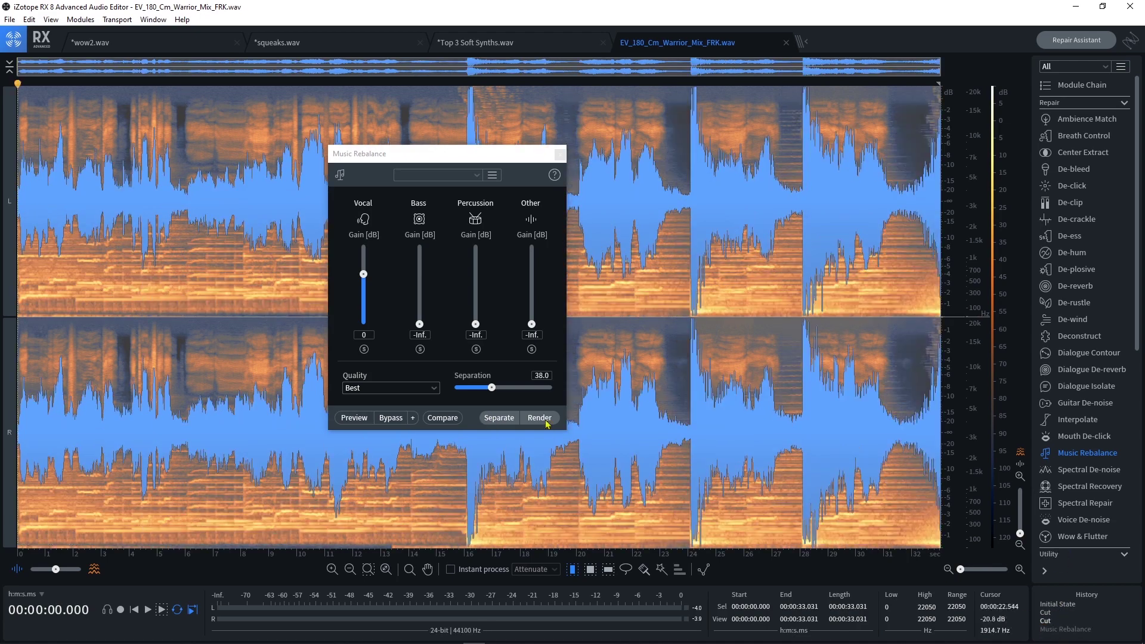
alt+click(418, 331)
alt+click(475, 329)
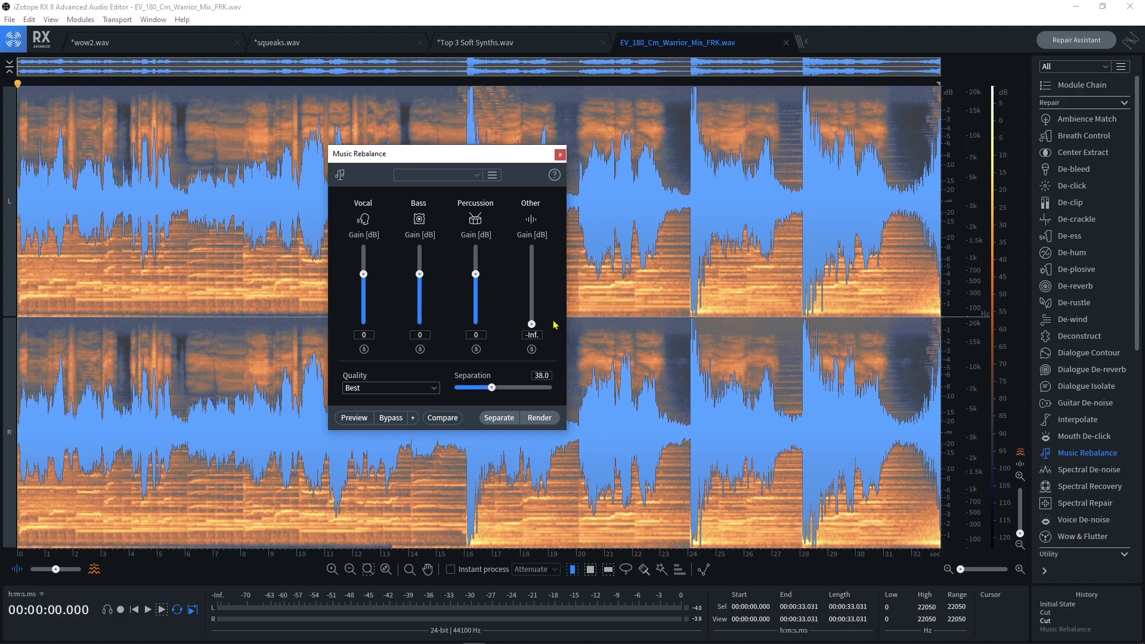
alt+click(532, 330)
- Briefly mute Bass, Percussion and Other, return them to 0 dB, and run Separate
drag(427, 273, 421, 326)
drag(475, 274, 475, 327)
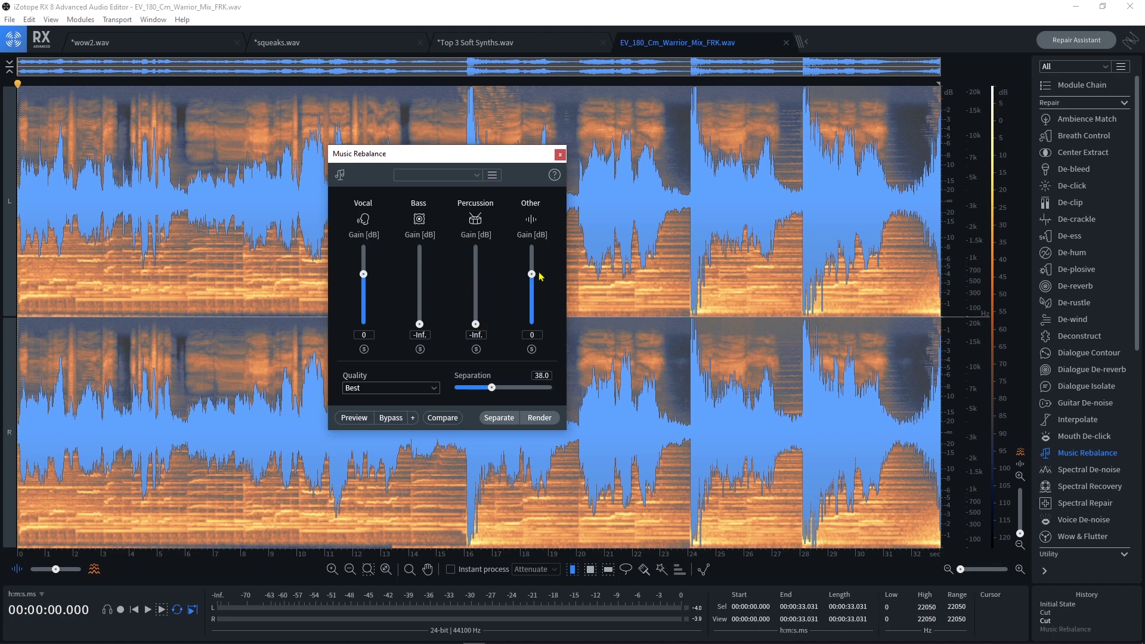
drag(531, 274, 536, 334)
alt+click(419, 326)
alt+click(475, 326)
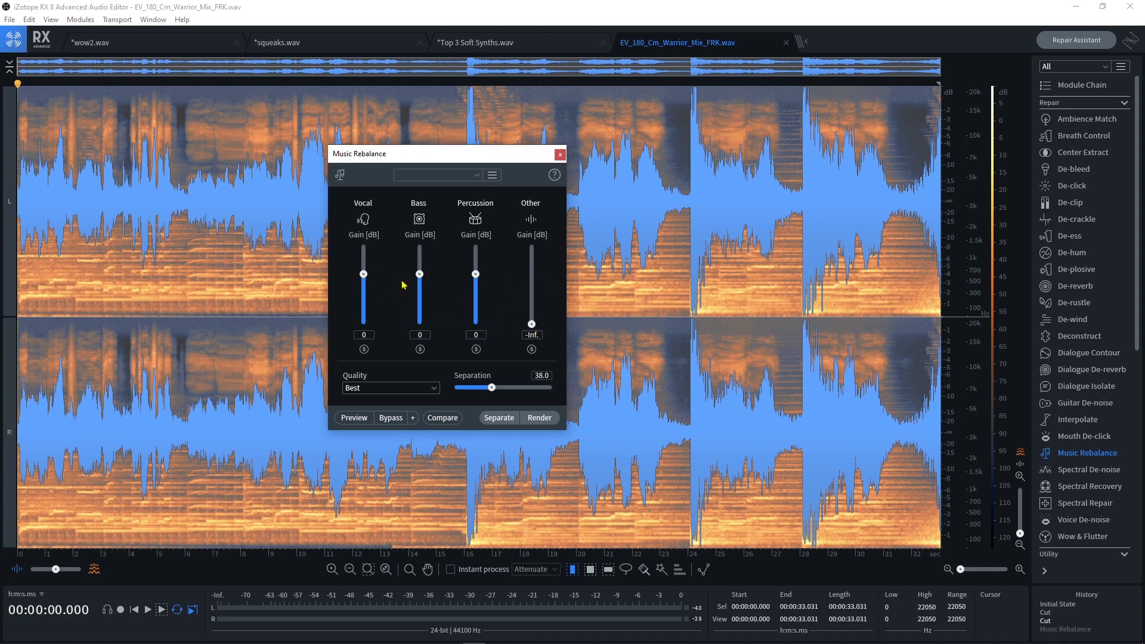
alt+click(532, 327)
click(498, 418)
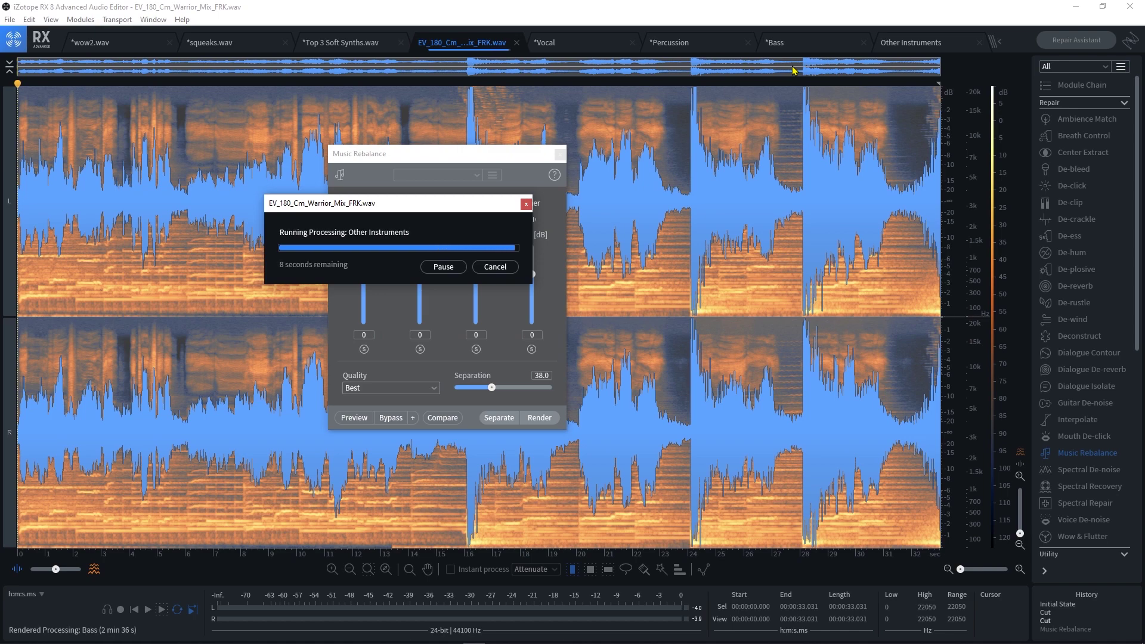
- Open the separated Vocal stem tab once processing finishes
click(575, 45)
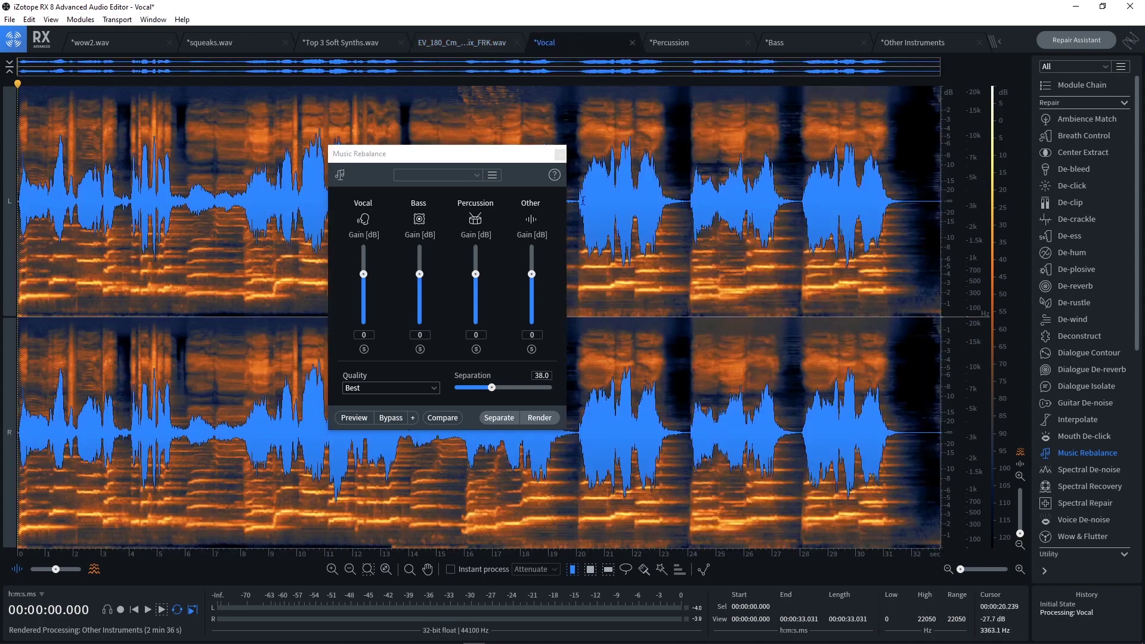
- Play the Vocal stem, audition Percussion from about 23 s, then open the Bass stem
key(space)
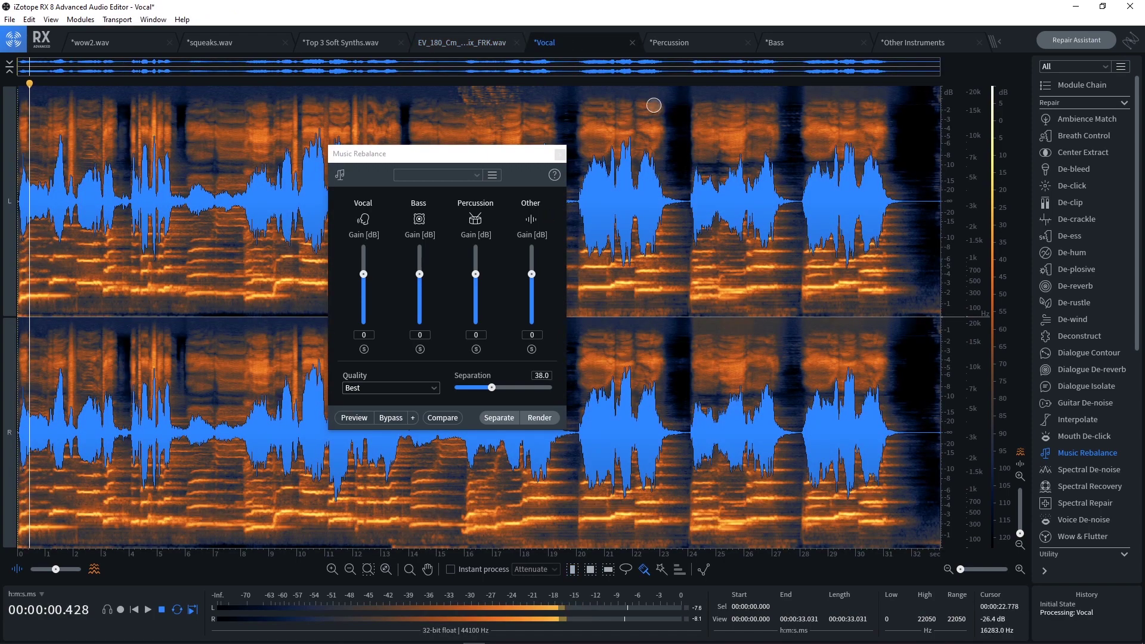
click(701, 47)
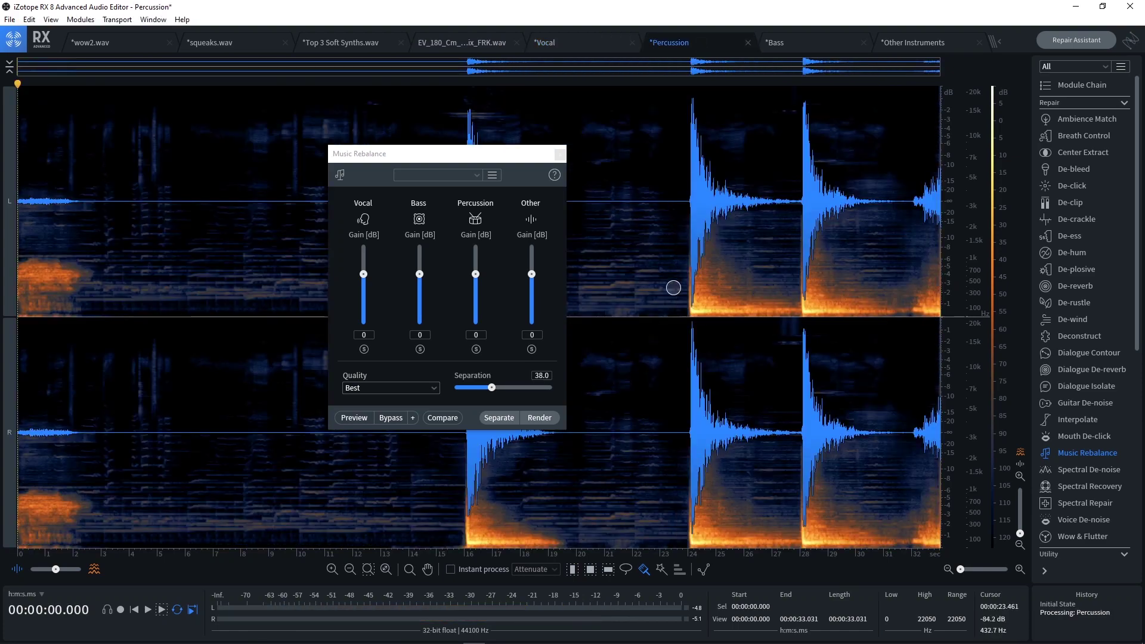
click(673, 297)
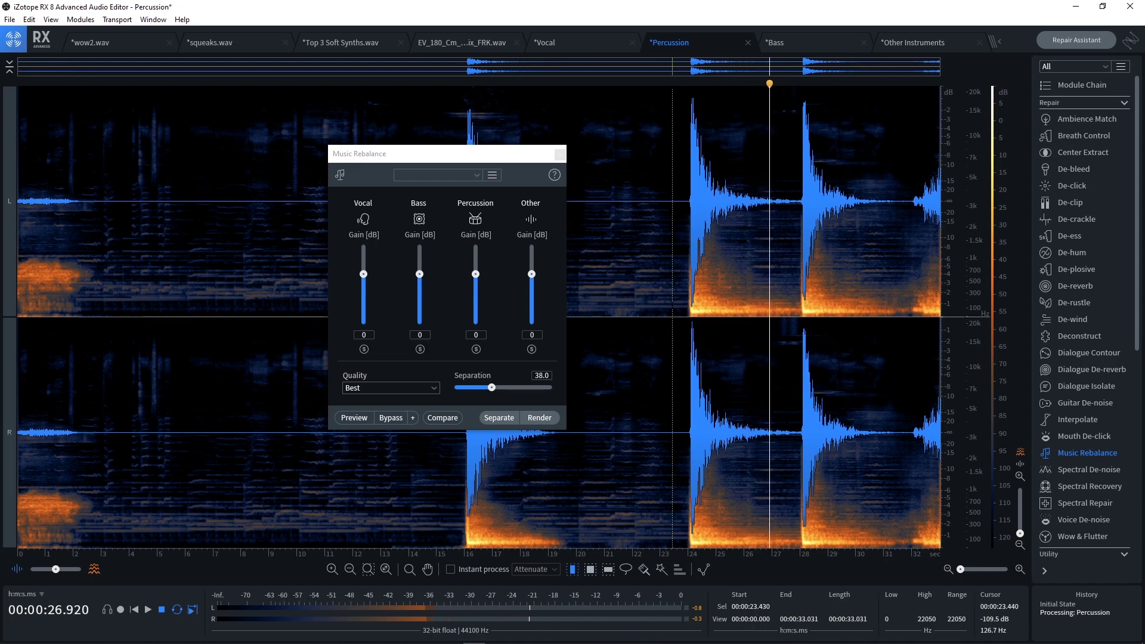
click(787, 41)
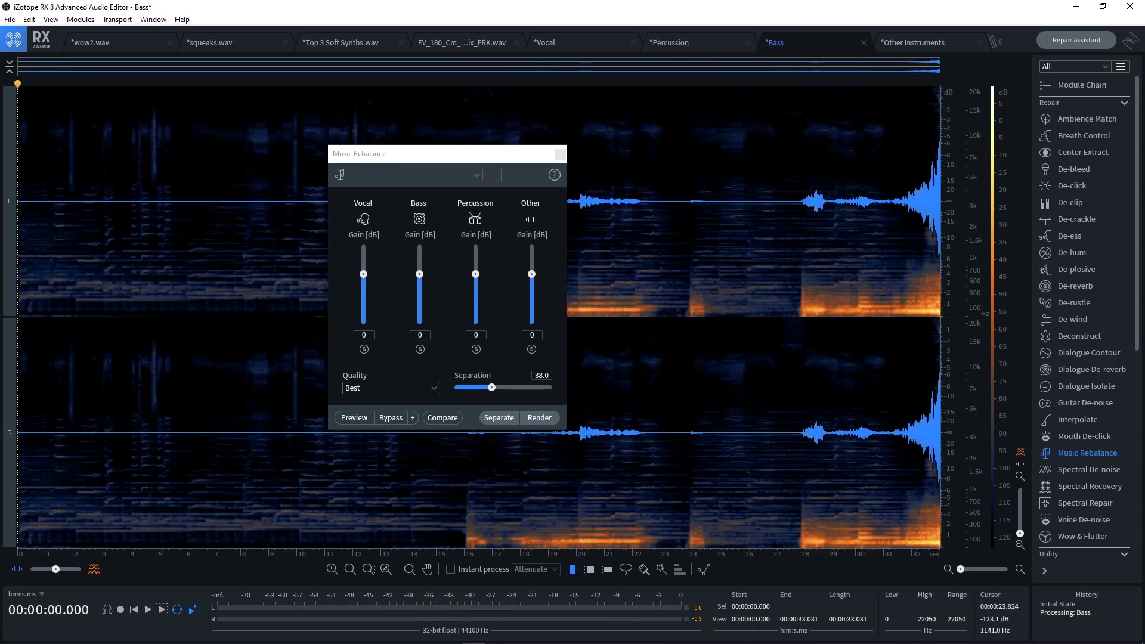
- Move the Music Rebalance panel aside and play the Bass stem from about 19 s to 31 s
drag(504, 158, 333, 158)
click(559, 244)
key(space)
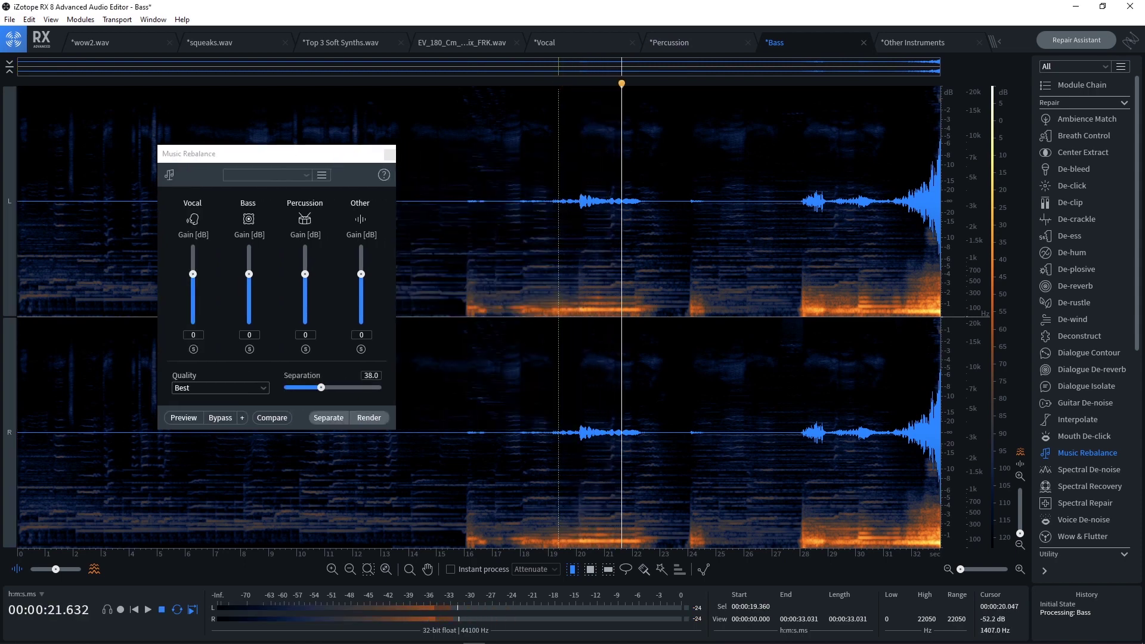
click(899, 224)
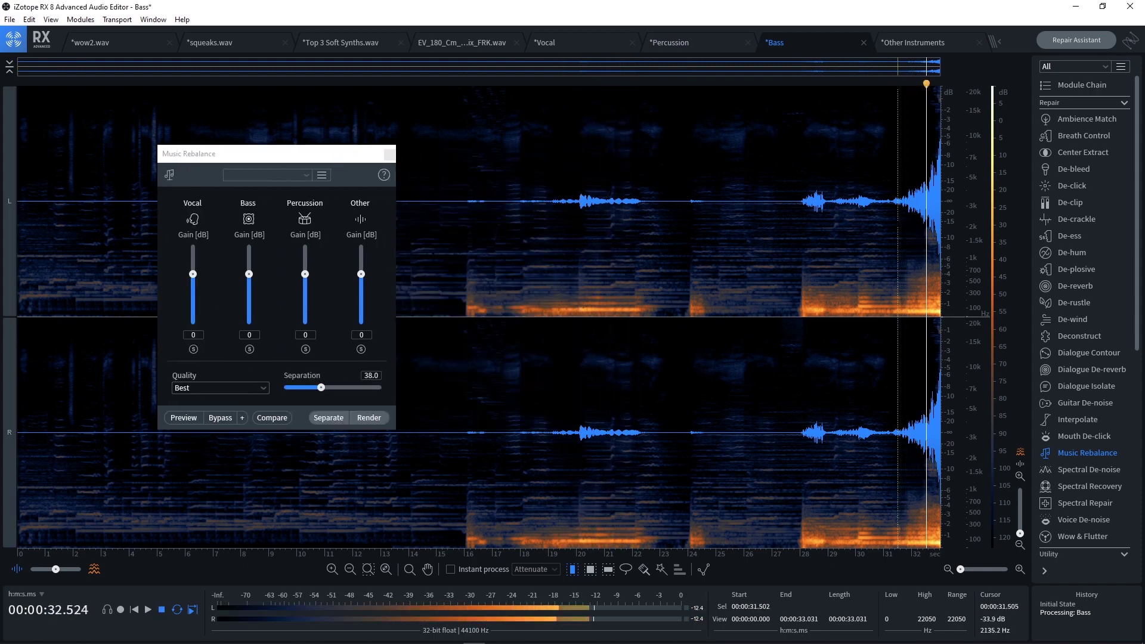
key(space)
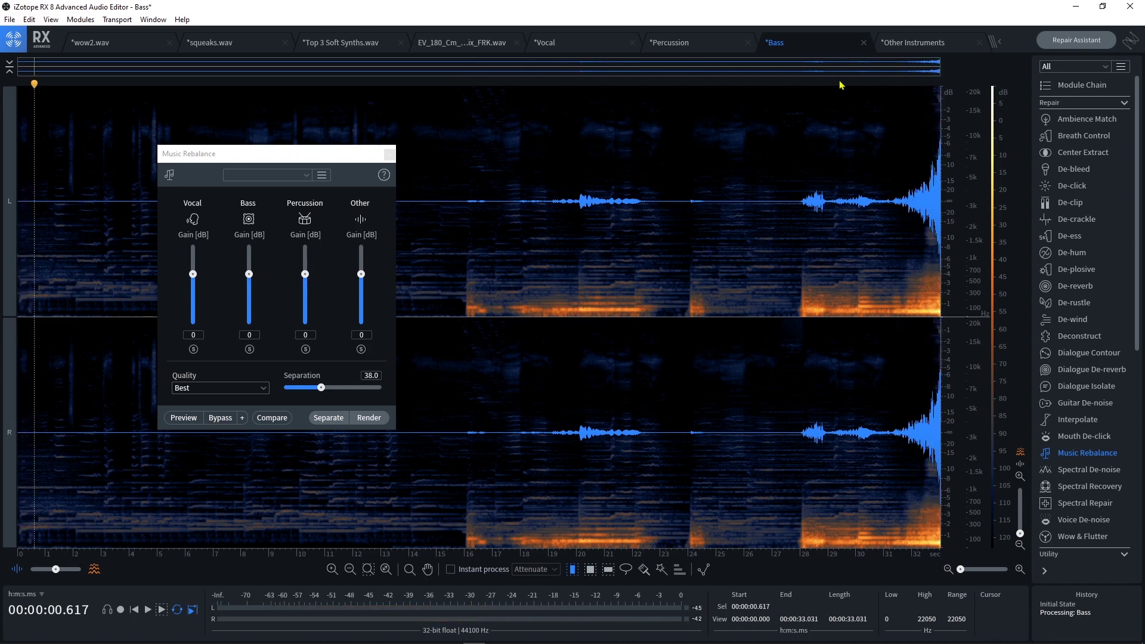
- Play the Other Instruments stem, jumping to 16 s, then stop playback
click(906, 45)
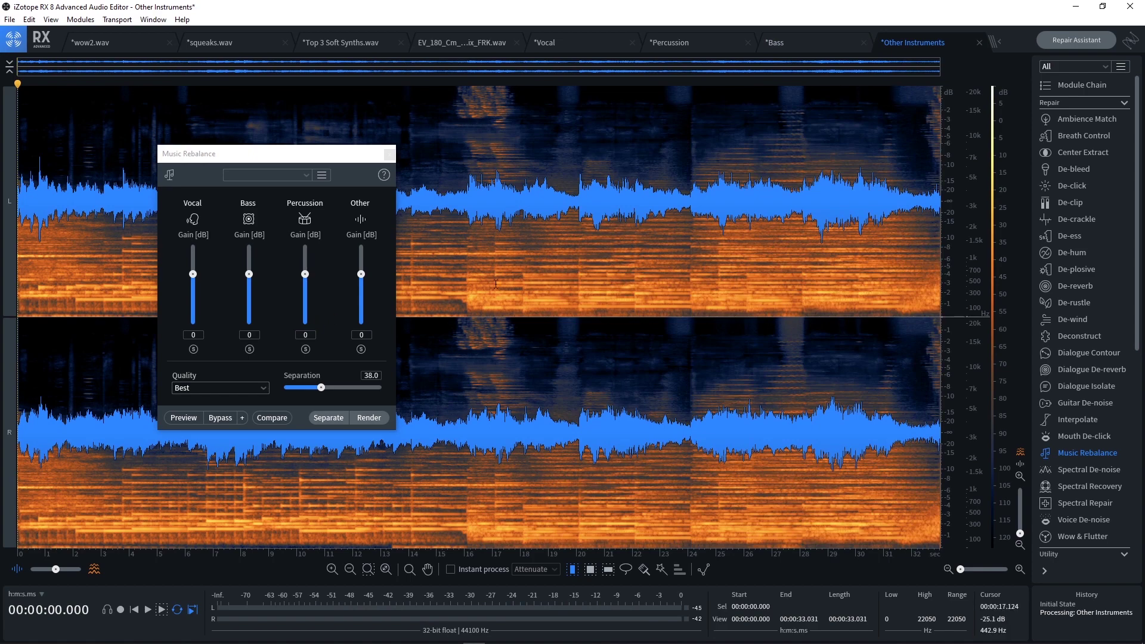
key(space)
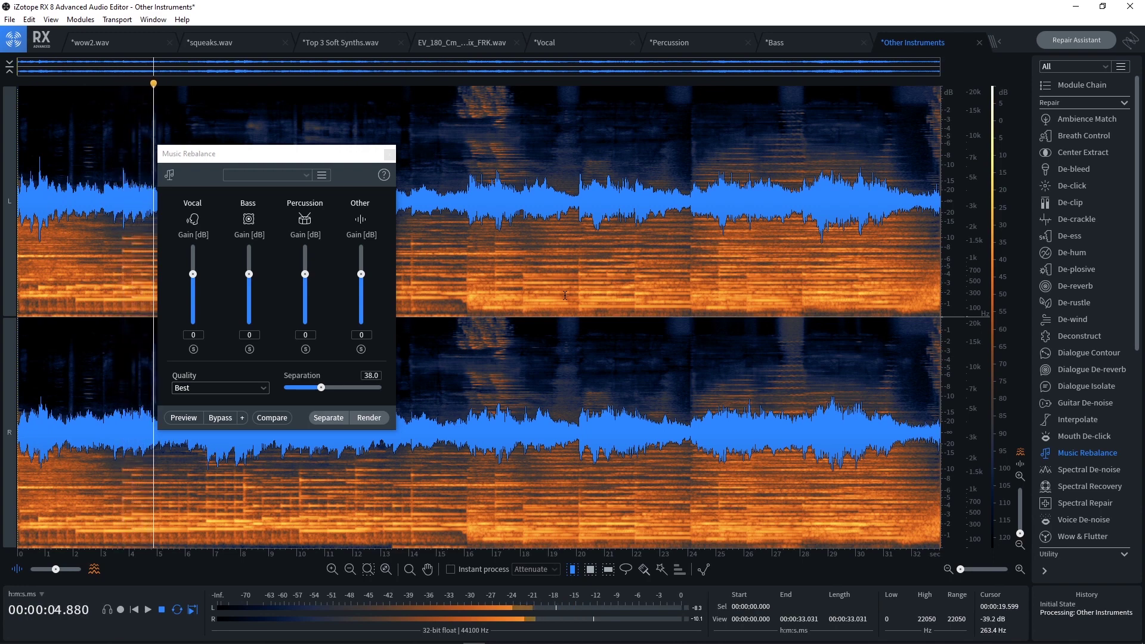
click(463, 270)
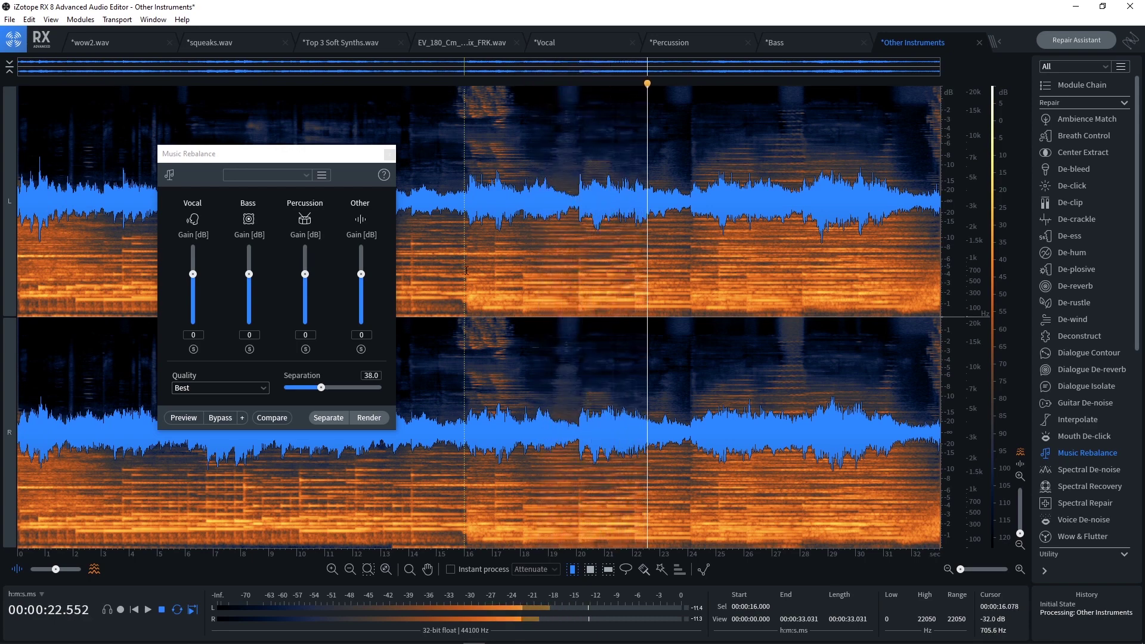
key(space)
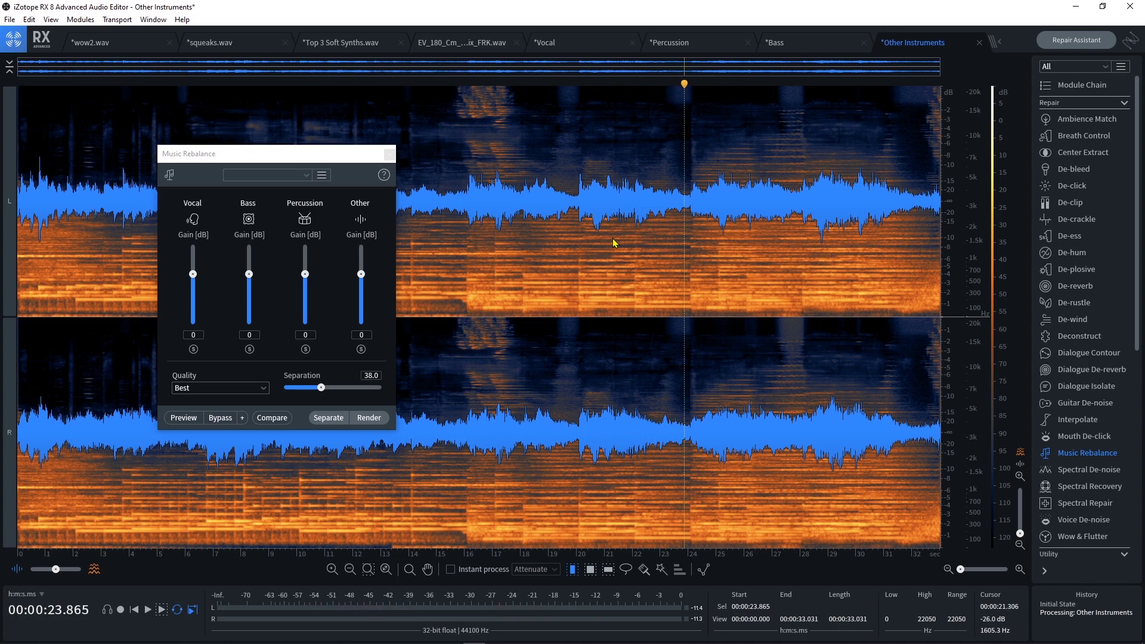
- Drag the Music Rebalance panel from the left edge back toward screen centre
drag(285, 154, 446, 177)
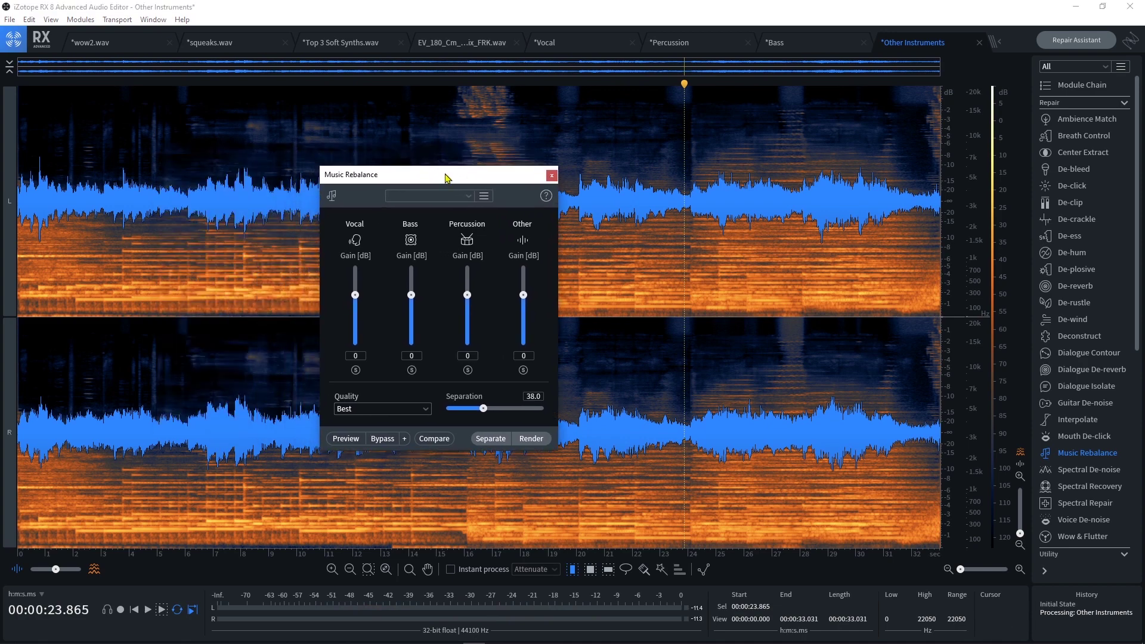